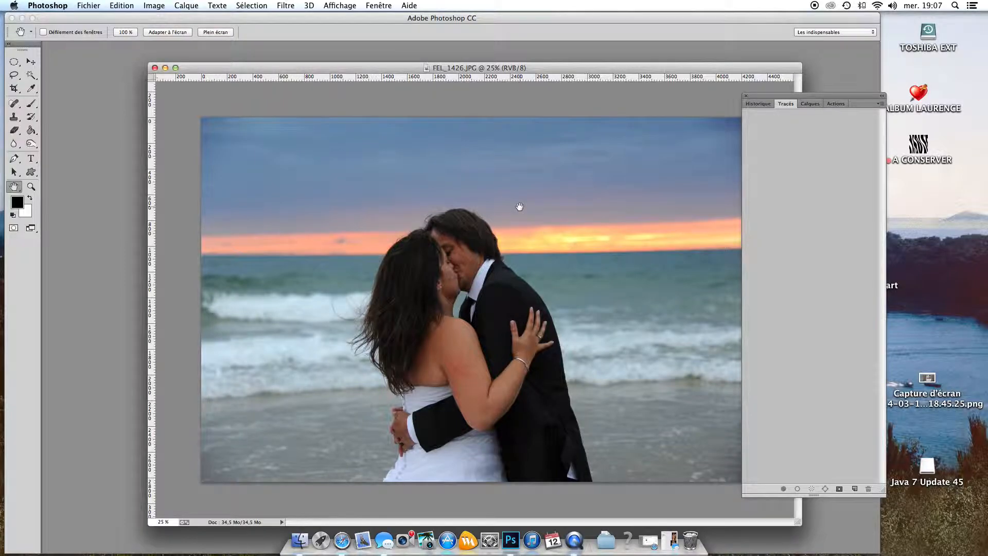
# - Examine the couple's outline up close, from the bride's hair and back down to the clasped hands and lower dress
pyautogui.moveTo(362, 71); pyautogui.dragTo(292, 58)
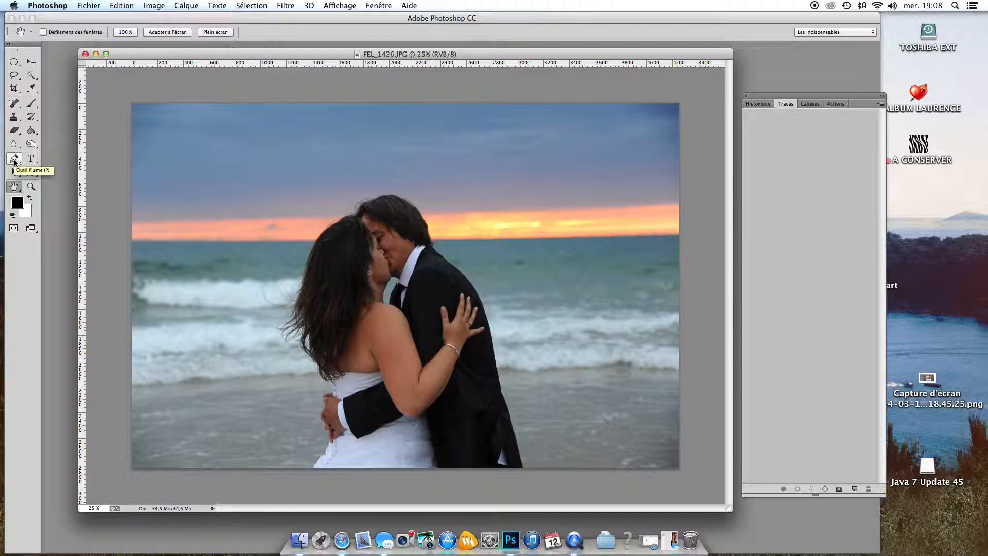
pyautogui.click(33, 188)
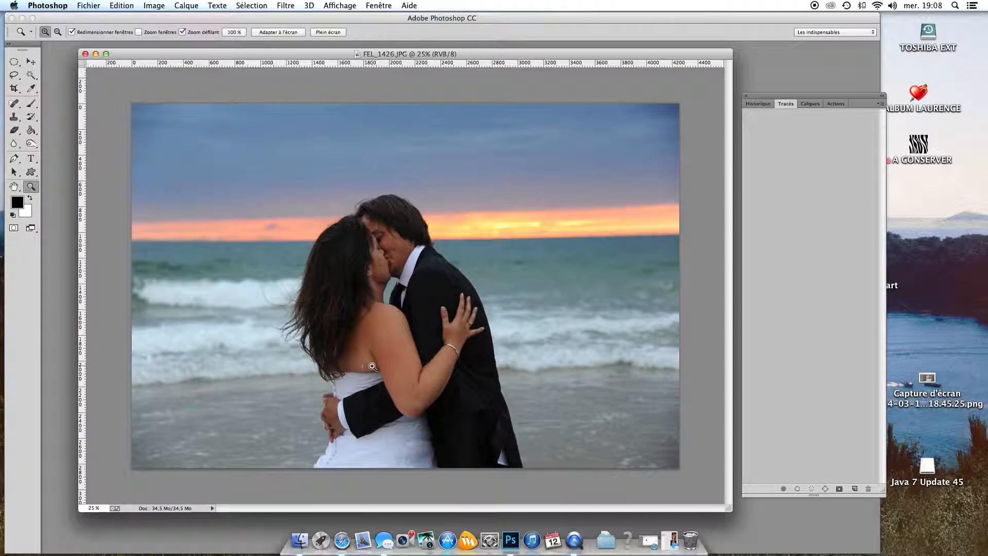
pyautogui.moveTo(381, 362); pyautogui.dragTo(427, 304)
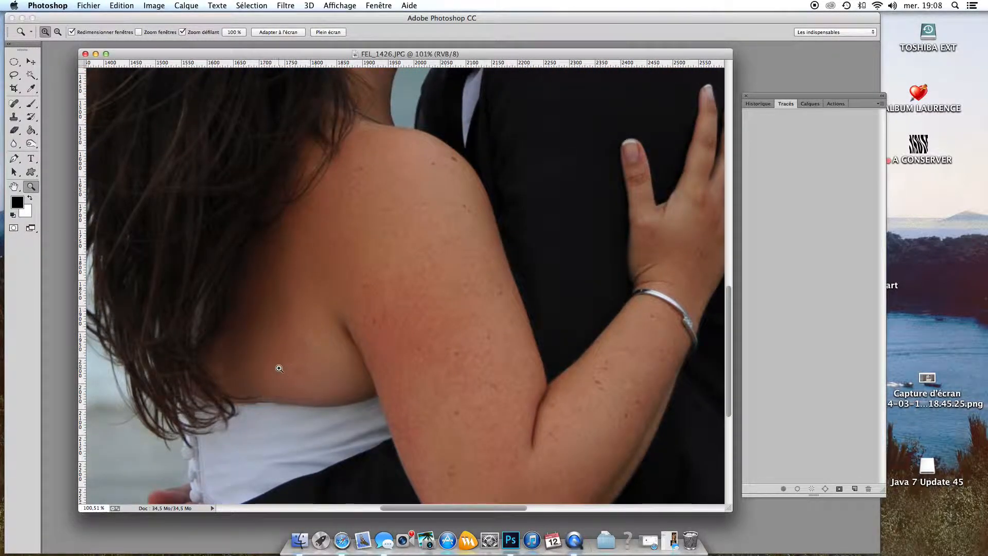
pyautogui.moveTo(148, 418); pyautogui.dragTo(507, 134)
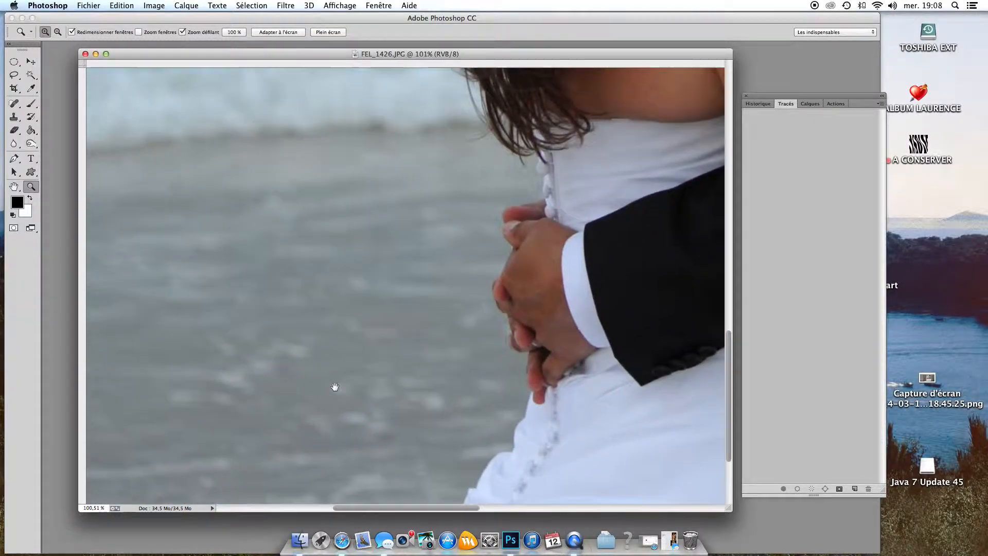
pyautogui.moveTo(335, 388); pyautogui.dragTo(280, 285)
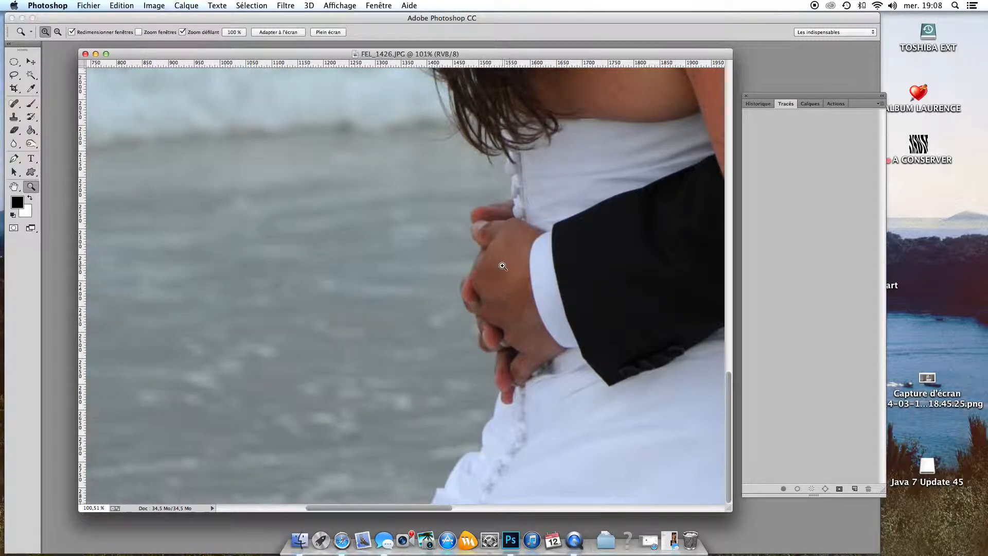
pyautogui.moveTo(516, 249); pyautogui.dragTo(376, 353)
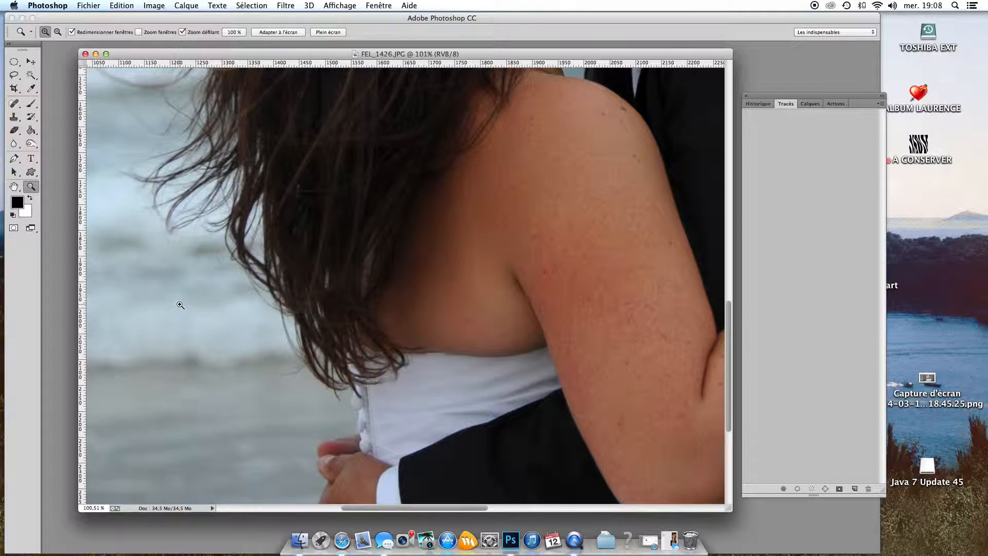
pyautogui.moveTo(303, 379); pyautogui.dragTo(308, 131)
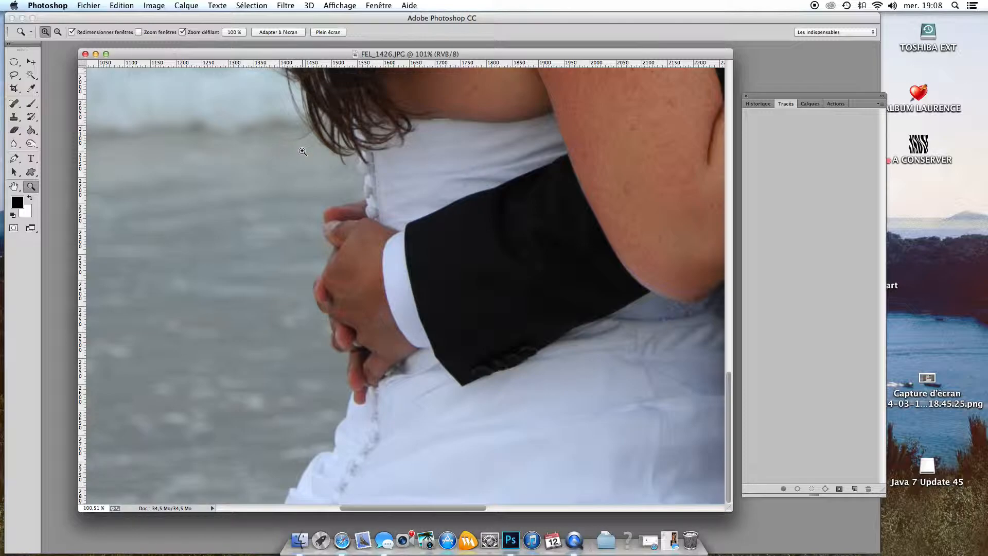
pyautogui.moveTo(308, 148); pyautogui.dragTo(327, 398)
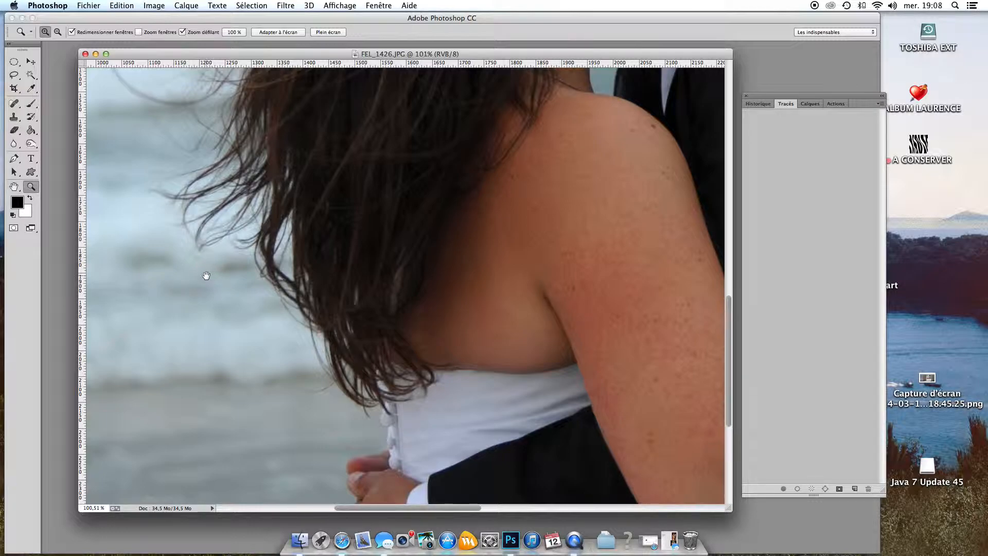
pyautogui.moveTo(217, 314); pyautogui.dragTo(271, 248)
pyautogui.moveTo(269, 326); pyautogui.dragTo(276, 205)
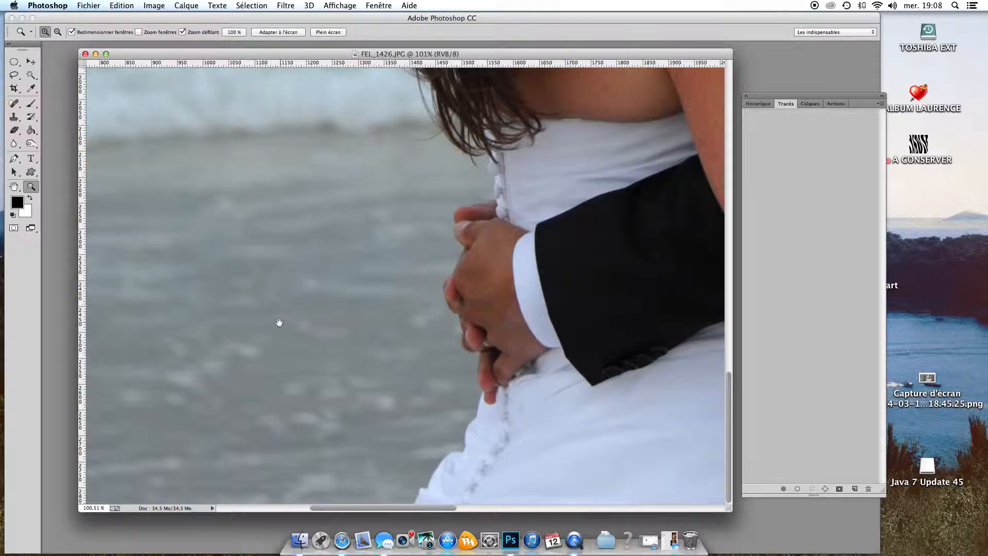
# - Start a Pen tool path at the photo's lower edge and trace the dress outline up to just below the clasped hands
pyautogui.click(14, 161)
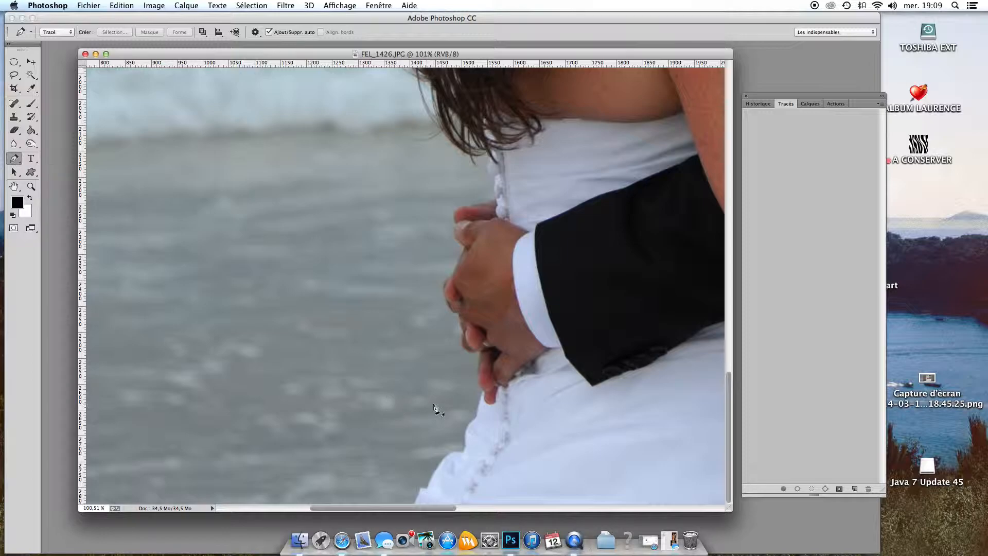
pyautogui.click(414, 502)
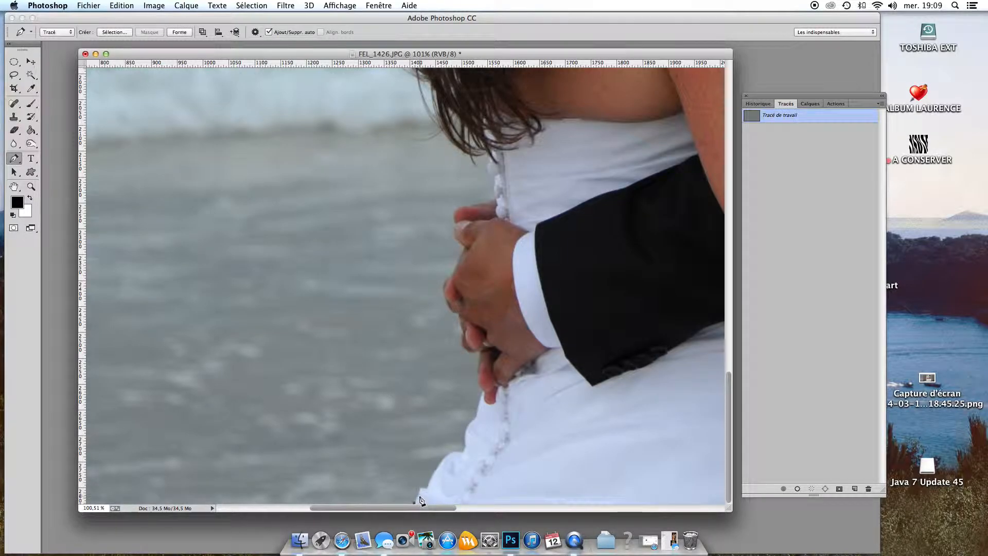
pyautogui.click(419, 496)
pyautogui.click(427, 488)
pyautogui.click(450, 456)
pyautogui.click(465, 437)
pyautogui.click(470, 423)
pyautogui.moveTo(476, 419); pyautogui.dragTo(476, 417)
# - Continue the path along the lower fingers of the clasped hands up to the protruding fingertip
pyautogui.click(482, 395)
pyautogui.click(481, 353)
pyautogui.click(466, 350)
pyautogui.click(460, 314)
pyautogui.click(447, 308)
# - Extend the path at high magnification along the back of the hand and around the pale-nailed fingertip to the uppermost finger
pyautogui.click(31, 187)
pyautogui.moveTo(436, 289); pyautogui.dragTo(486, 326)
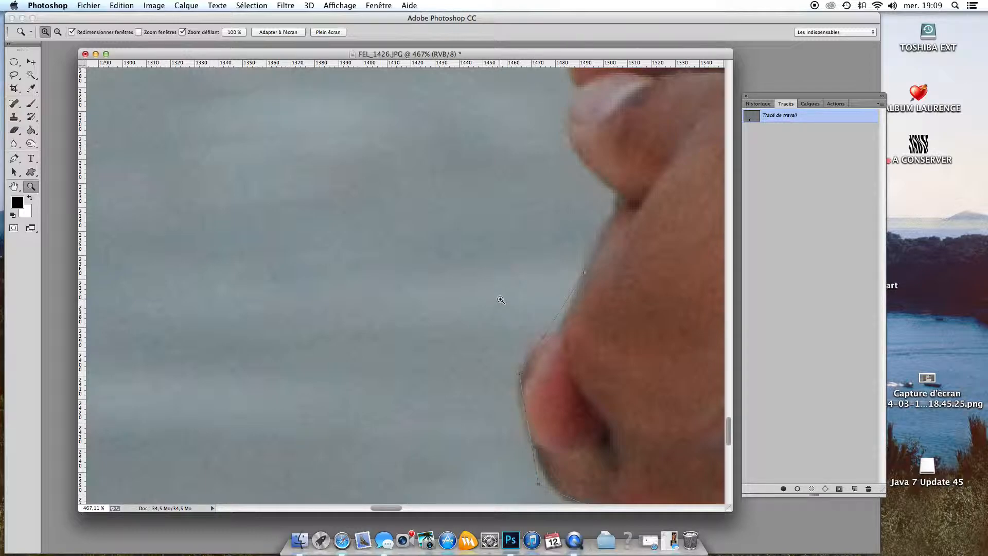
pyautogui.moveTo(500, 298); pyautogui.dragTo(342, 346)
pyautogui.click(14, 158)
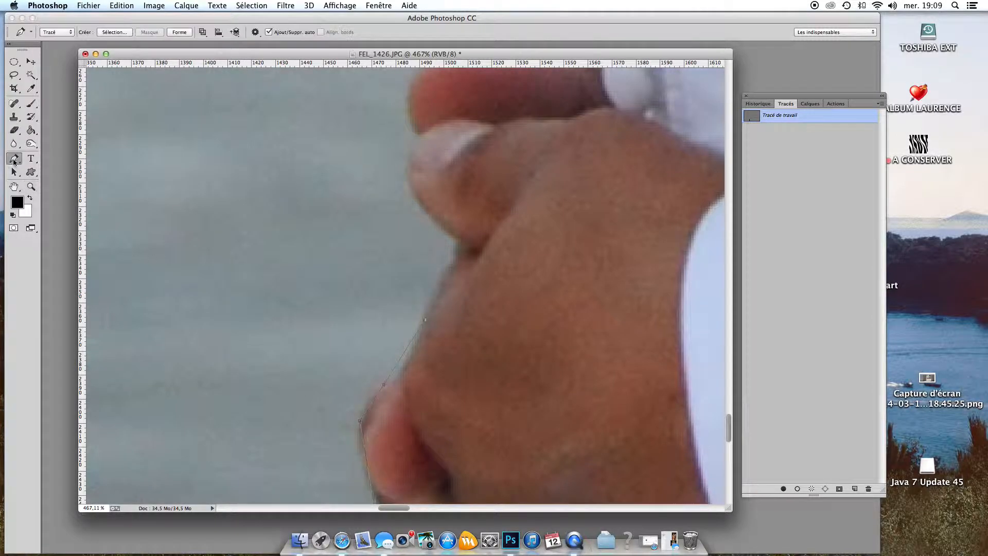
pyautogui.click(444, 266)
pyautogui.click(454, 260)
pyautogui.click(454, 241)
pyautogui.click(426, 218)
pyautogui.click(411, 197)
pyautogui.click(405, 165)
pyautogui.click(410, 146)
pyautogui.click(410, 110)
# - Trace the path around the tip and along the upper edge of the uppermost finger towards the dress
pyautogui.moveTo(423, 106); pyautogui.dragTo(423, 282)
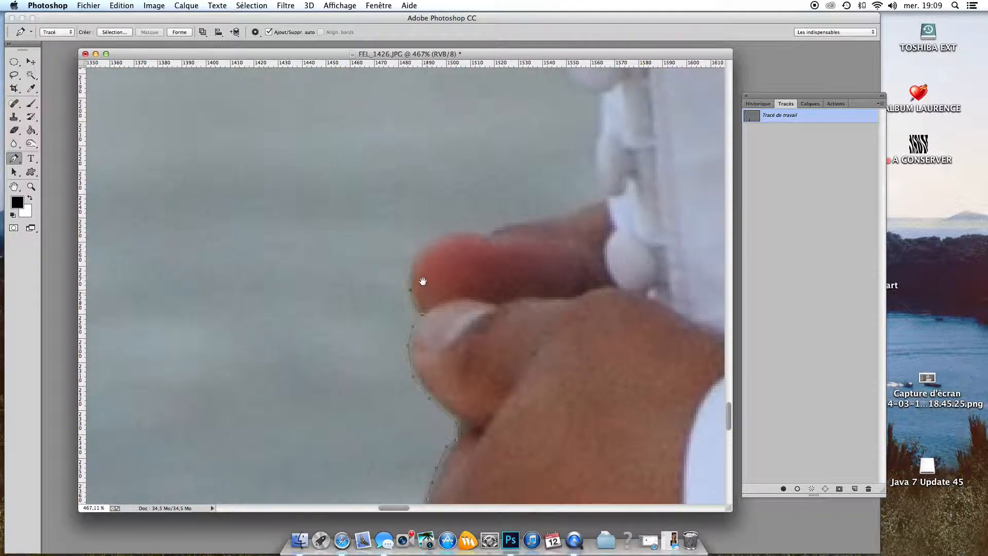
pyautogui.click(419, 252)
pyautogui.click(435, 238)
pyautogui.click(461, 232)
pyautogui.click(482, 233)
pyautogui.click(508, 225)
pyautogui.click(551, 218)
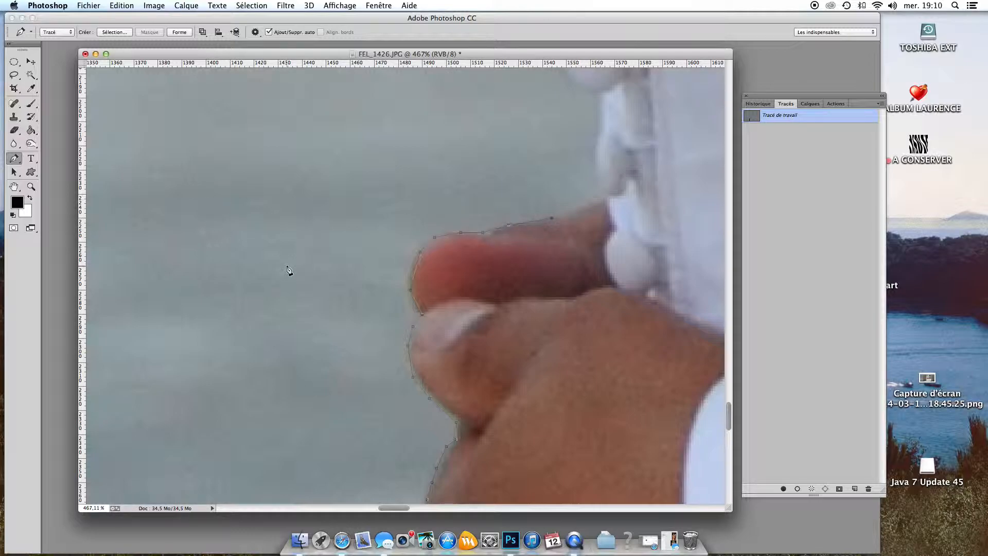
# - Continue the path with the whole photo in view, up the back of the dress and along the bride's long hair
pyautogui.doubleClick(15, 188)
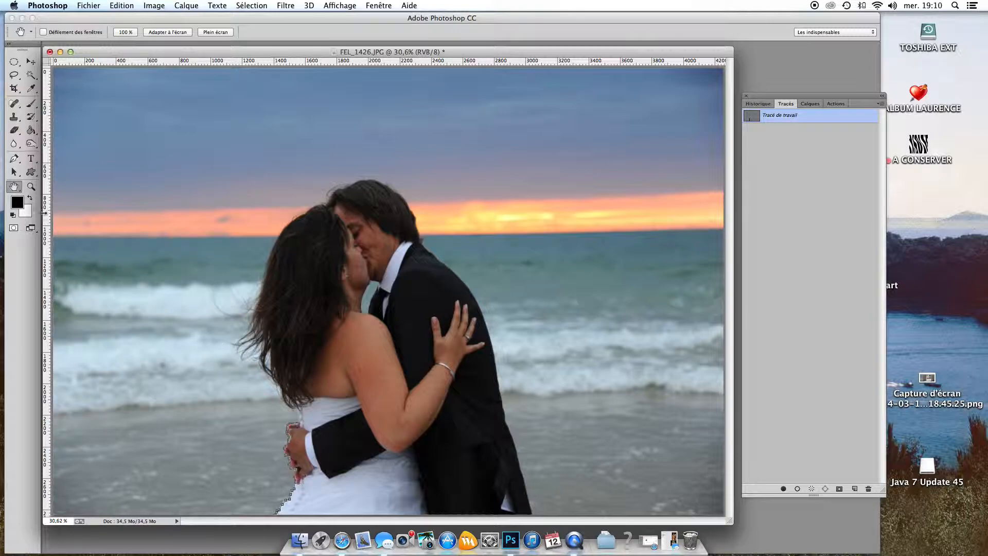
pyautogui.click(14, 159)
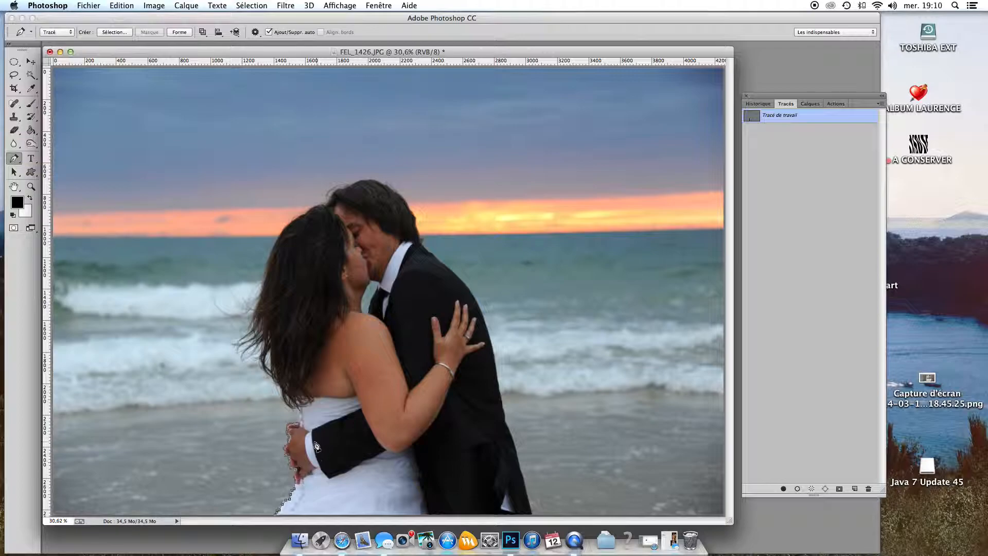
pyautogui.click(299, 410)
pyautogui.click(288, 408)
pyautogui.click(283, 393)
pyautogui.click(268, 378)
pyautogui.click(263, 358)
pyautogui.click(258, 343)
pyautogui.click(254, 320)
pyautogui.click(257, 292)
# - Trace the path around the upper part of the bride's head to where it meets the groom's hair
pyautogui.click(267, 266)
pyautogui.click(274, 245)
pyautogui.click(282, 228)
pyautogui.click(296, 215)
pyautogui.click(313, 208)
pyautogui.click(322, 206)
pyautogui.click(329, 199)
# - Trace the path over the groom's hair and down the back of his head to his collar
pyautogui.click(337, 191)
pyautogui.click(344, 186)
pyautogui.click(363, 180)
pyautogui.click(386, 184)
pyautogui.click(400, 197)
pyautogui.click(413, 220)
pyautogui.click(420, 237)
# - Run the path down the groom's shoulder and back to the photo's lower edge and close it at the starting anchor point
pyautogui.click(431, 257)
pyautogui.click(458, 278)
pyautogui.click(477, 305)
pyautogui.click(490, 345)
pyautogui.click(499, 396)
pyautogui.click(504, 414)
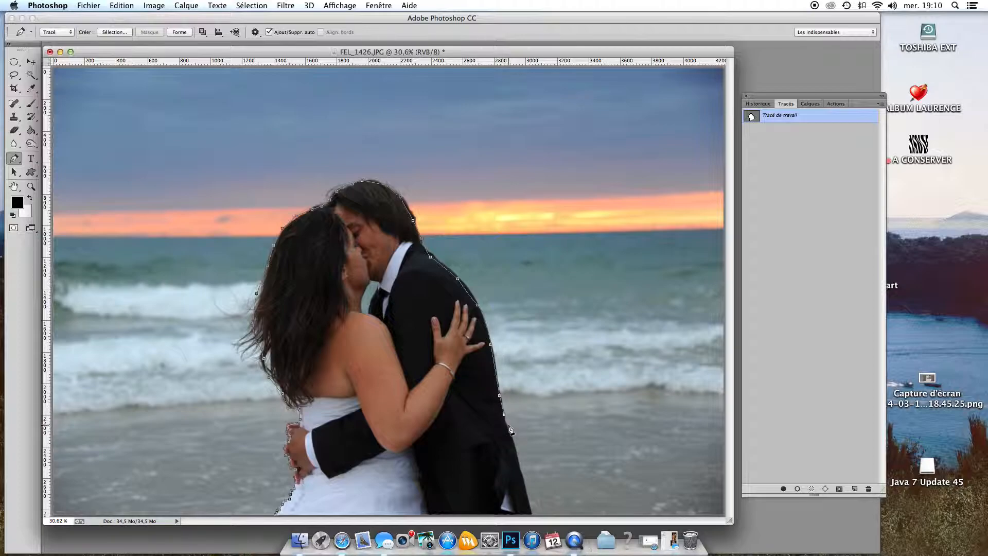
pyautogui.click(518, 458)
pyautogui.click(521, 476)
pyautogui.click(277, 516)
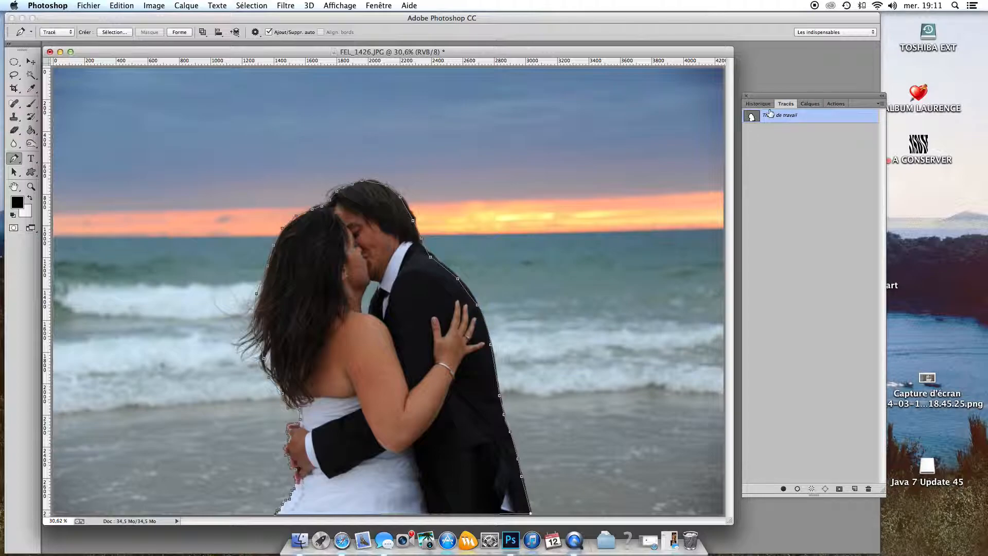
pyautogui.click(834, 104)
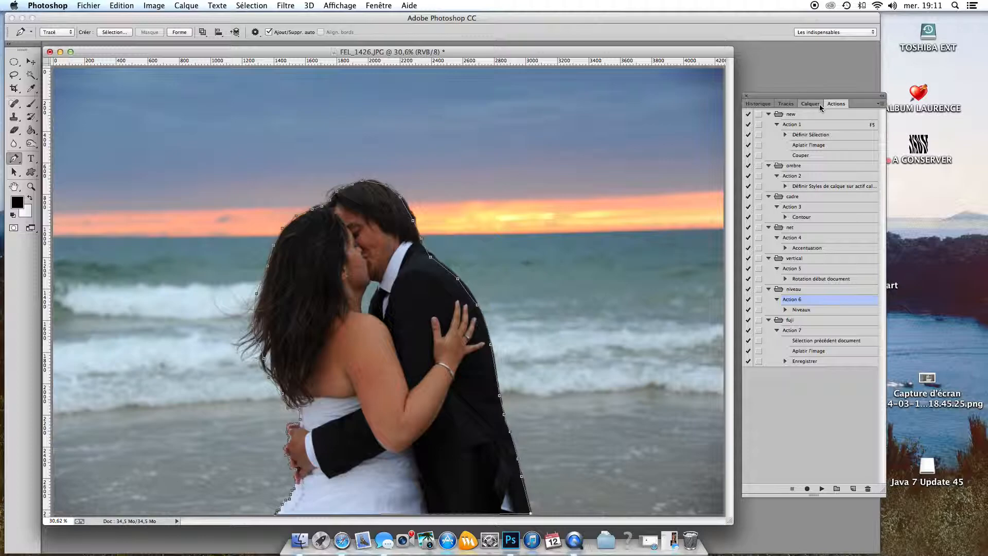
pyautogui.click(810, 103)
pyautogui.click(769, 105)
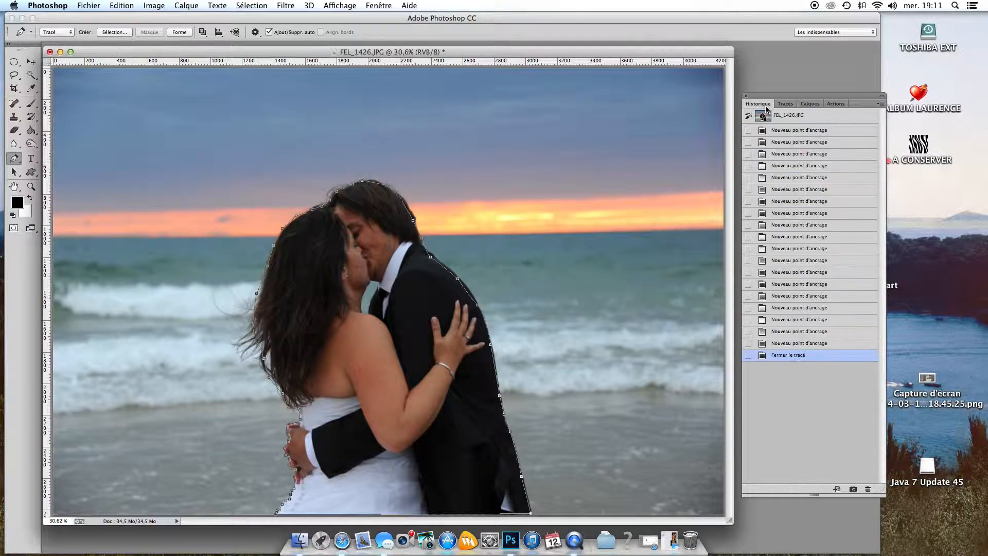
pyautogui.click(809, 105)
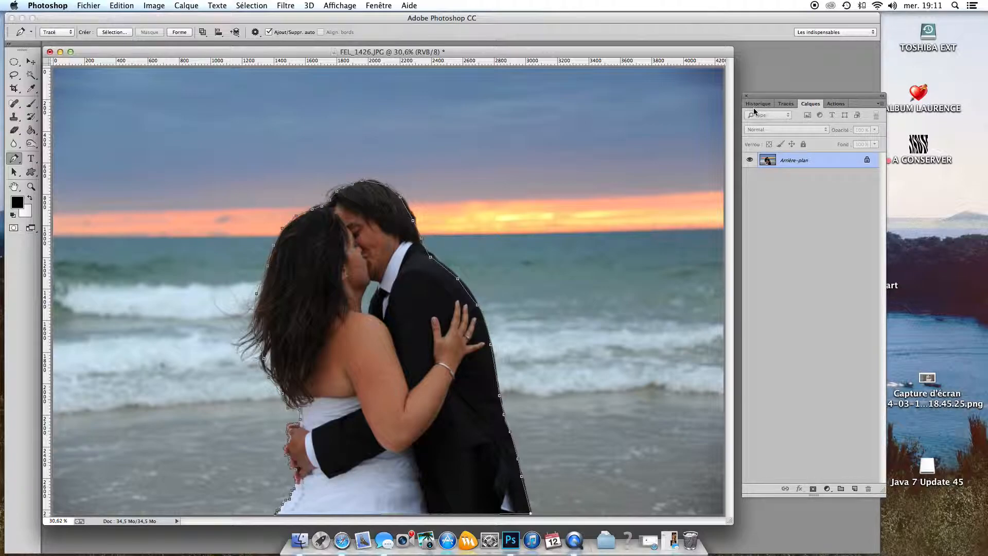
# - Convert the work path into a new selection with a 6-pixel feather radius and smoothed edges
pyautogui.click(786, 105)
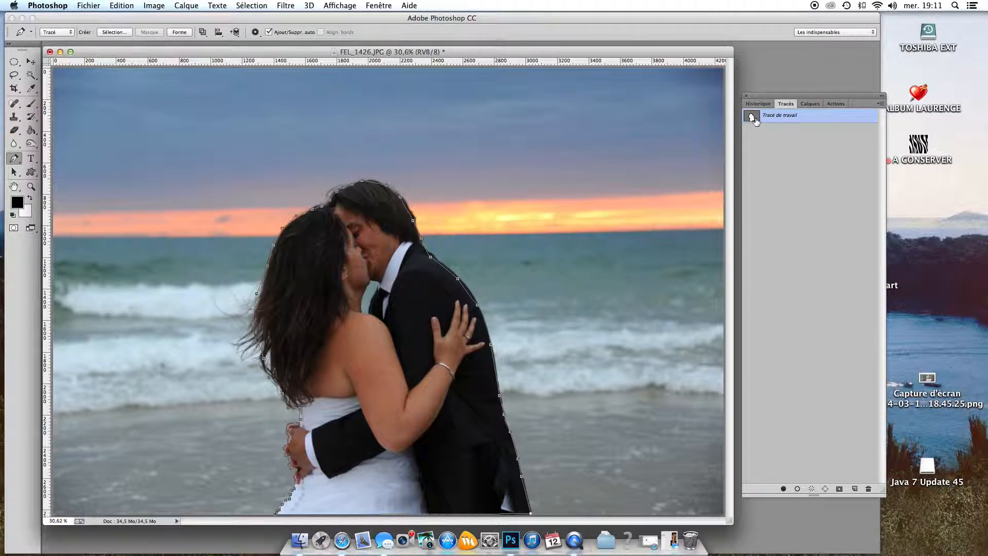
pyautogui.rightClick(814, 118)
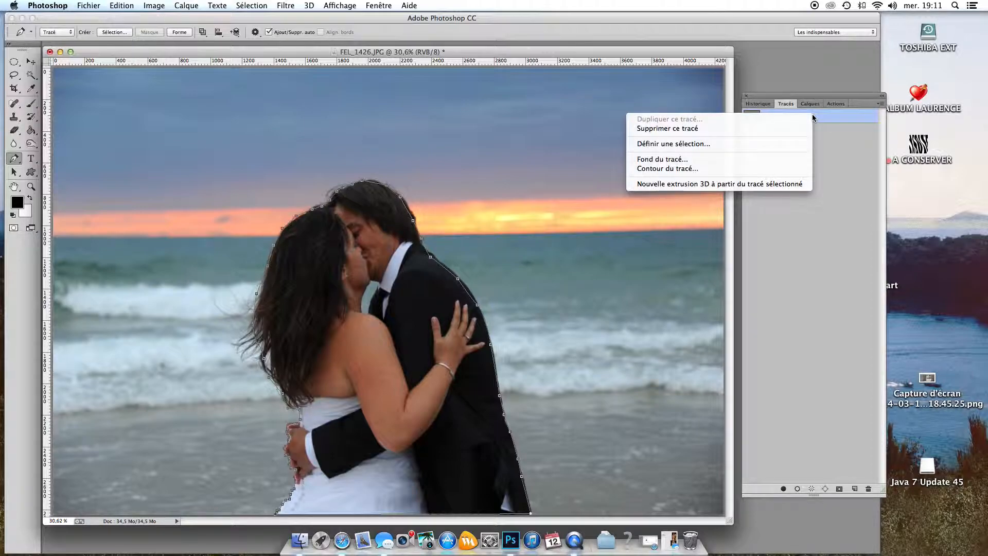
pyautogui.click(779, 144)
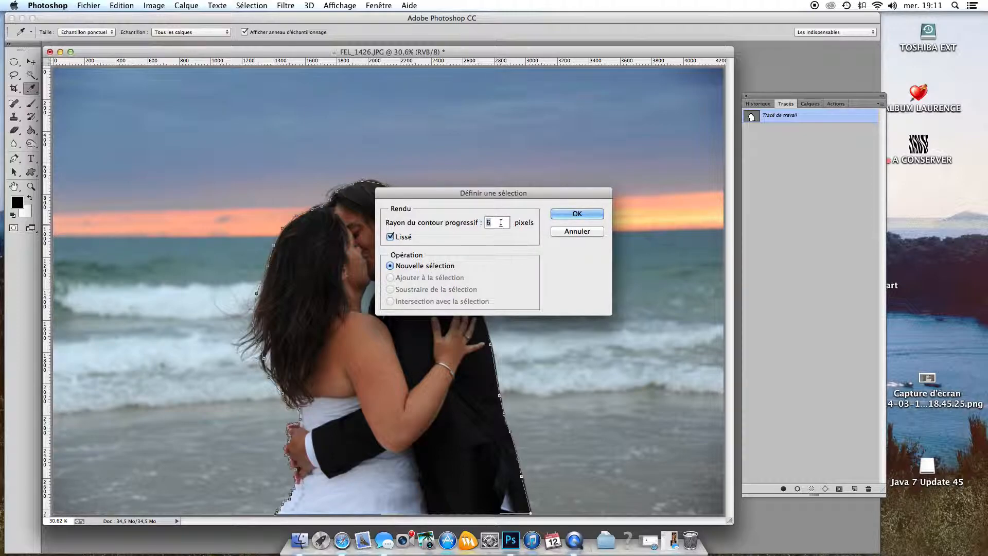
pyautogui.click(569, 216)
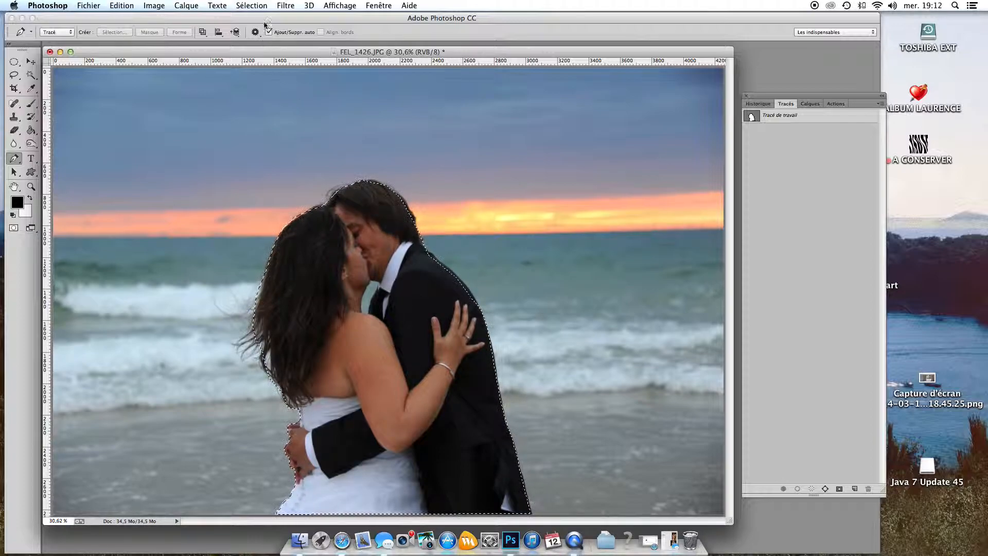
# - Invert the selection and cut the beach background out from around the couple
pyautogui.click(261, 7)
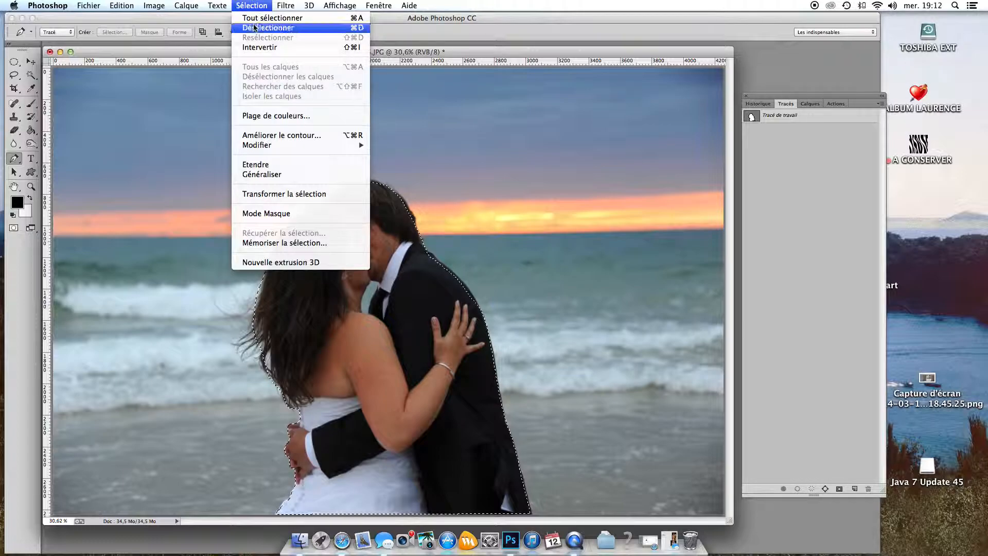
pyautogui.click(276, 47)
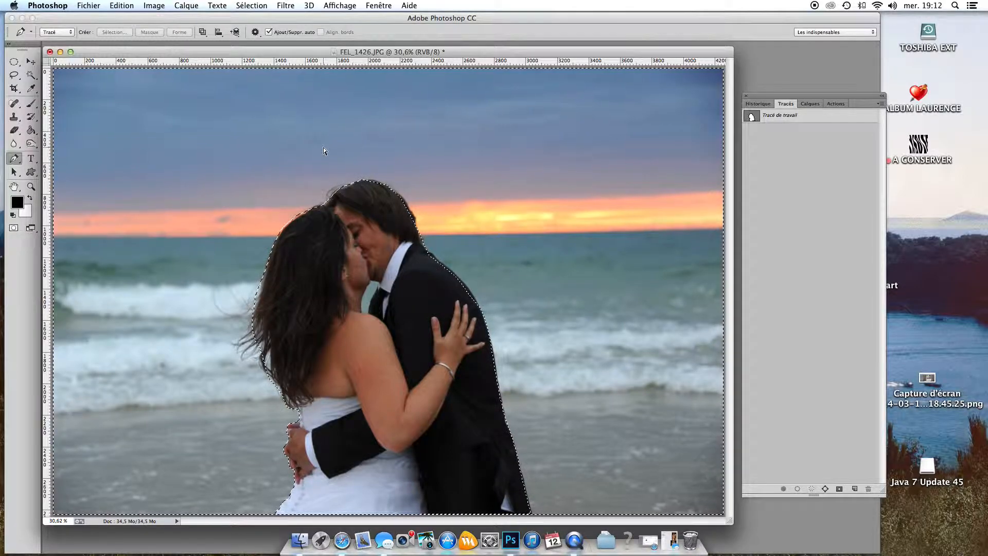
pyautogui.press('super+c')
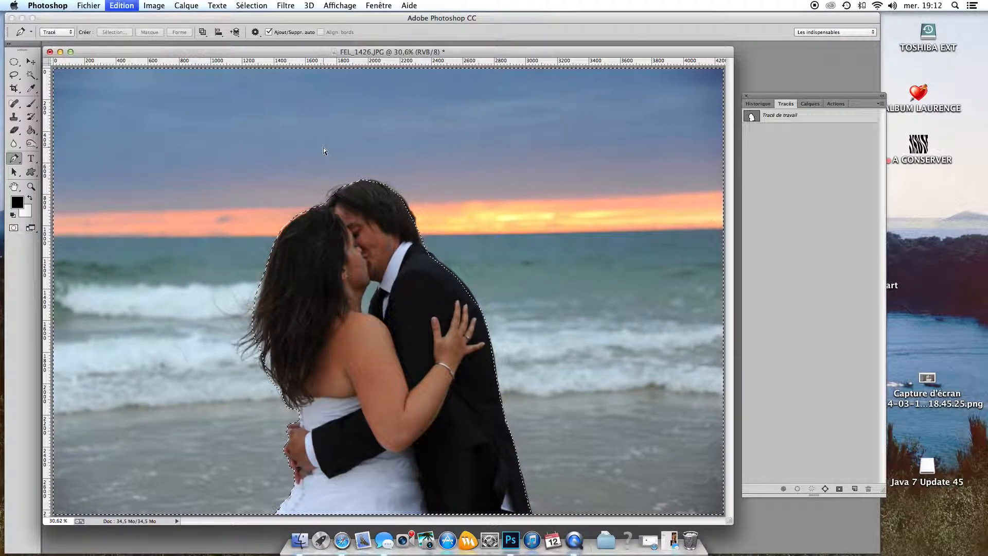
pyautogui.press('super+x')
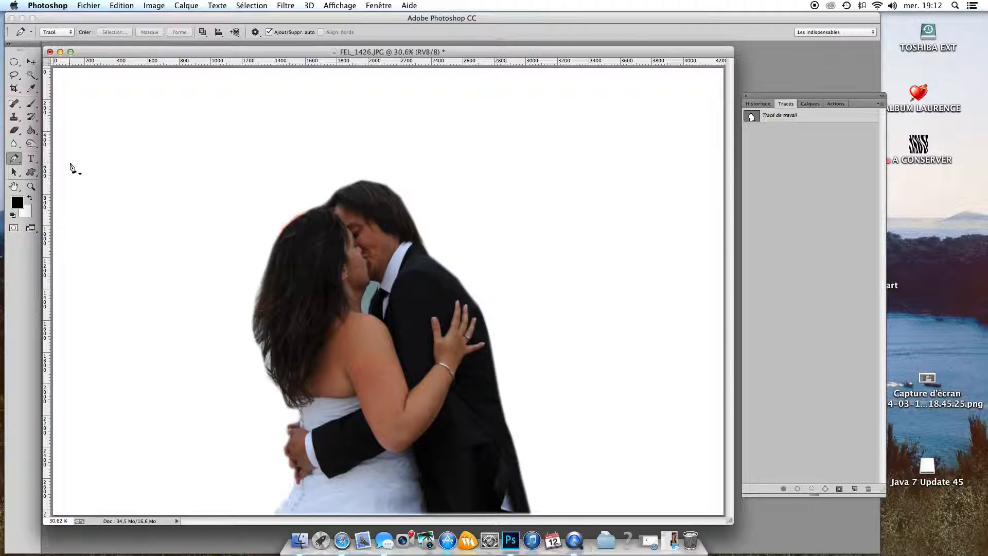
# - Set the foreground colour to a blue-violet and fill the white background around the couple with the Paint Bucket
pyautogui.click(31, 131)
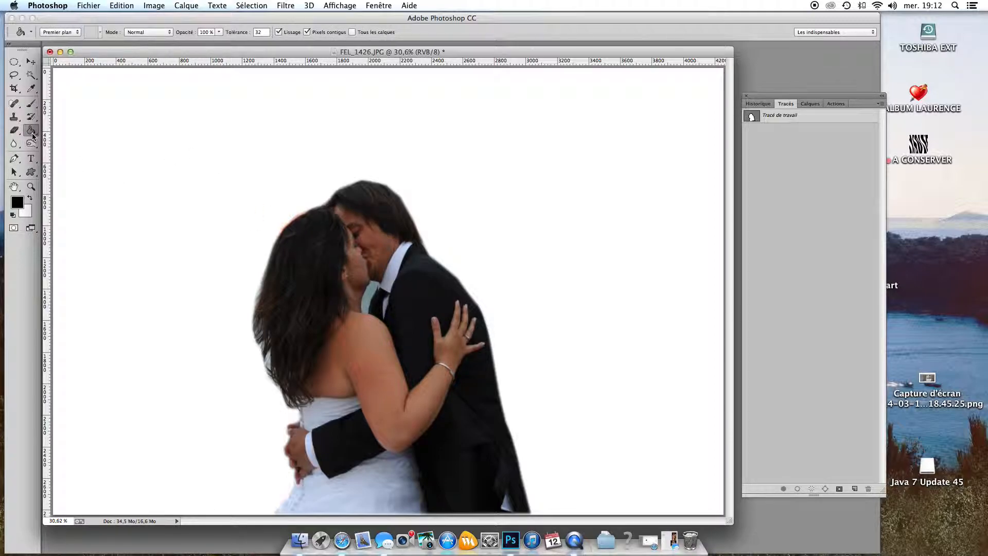
pyautogui.click(17, 203)
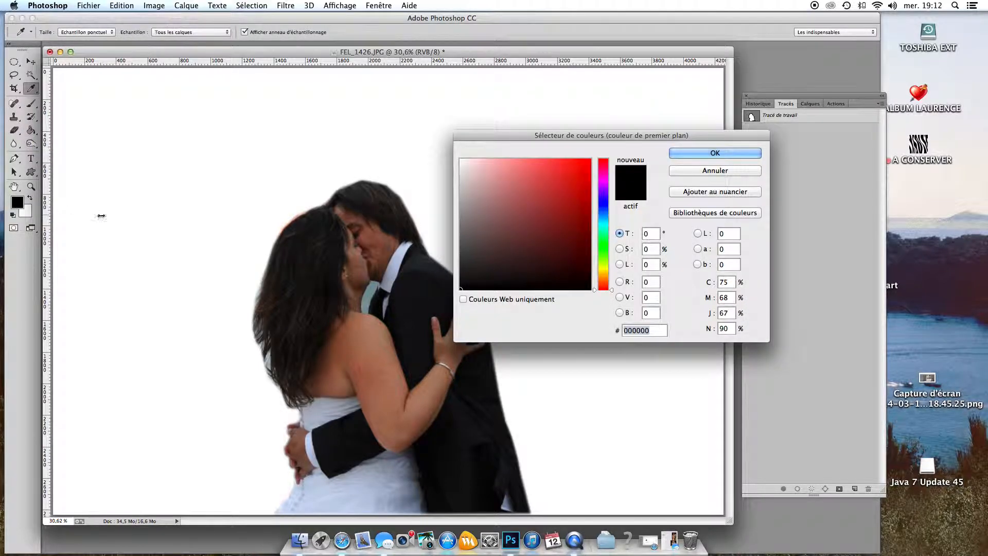
pyautogui.click(603, 202)
pyautogui.click(489, 195)
pyautogui.moveTo(489, 194)
pyautogui.mouseDown()
pyautogui.moveTo(538, 183)
pyautogui.moveTo(515, 171)
pyautogui.mouseUp()
pyautogui.click(684, 153)
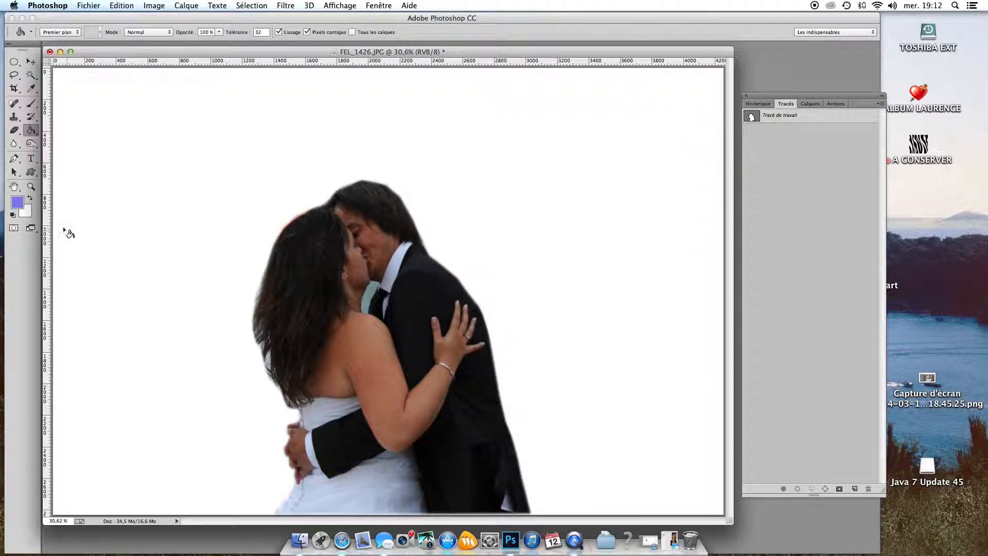
pyautogui.click(180, 142)
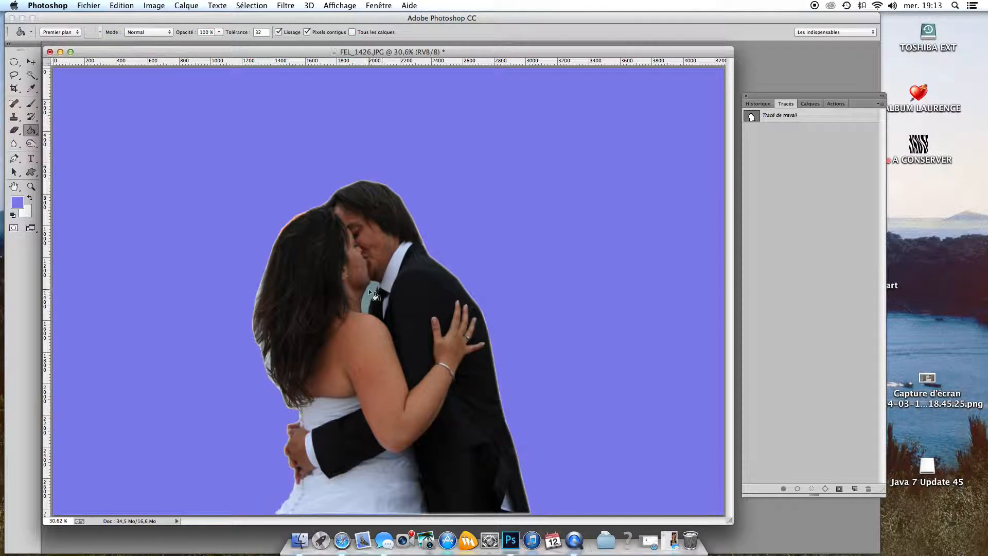
pyautogui.click(927, 516)
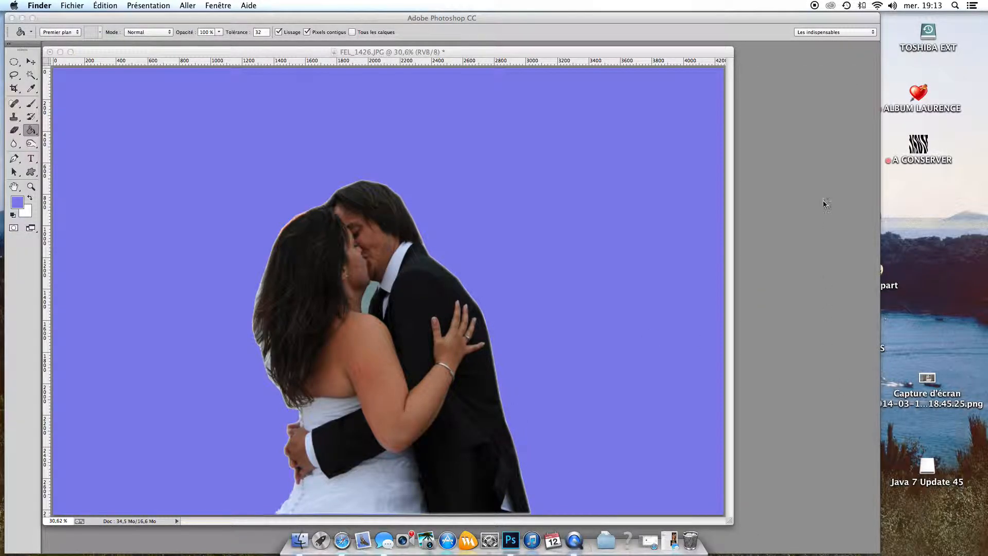
# - Switch back to Photoshop, move the floating Tracés panel over the image, and minimise the photo document and the application window
pyautogui.click(698, 22)
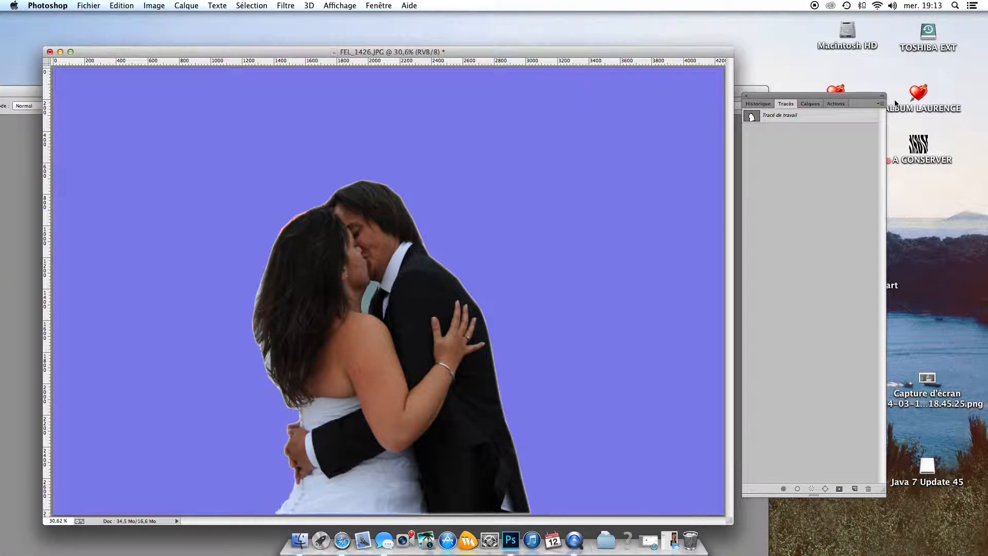
pyautogui.moveTo(852, 102); pyautogui.dragTo(638, 128)
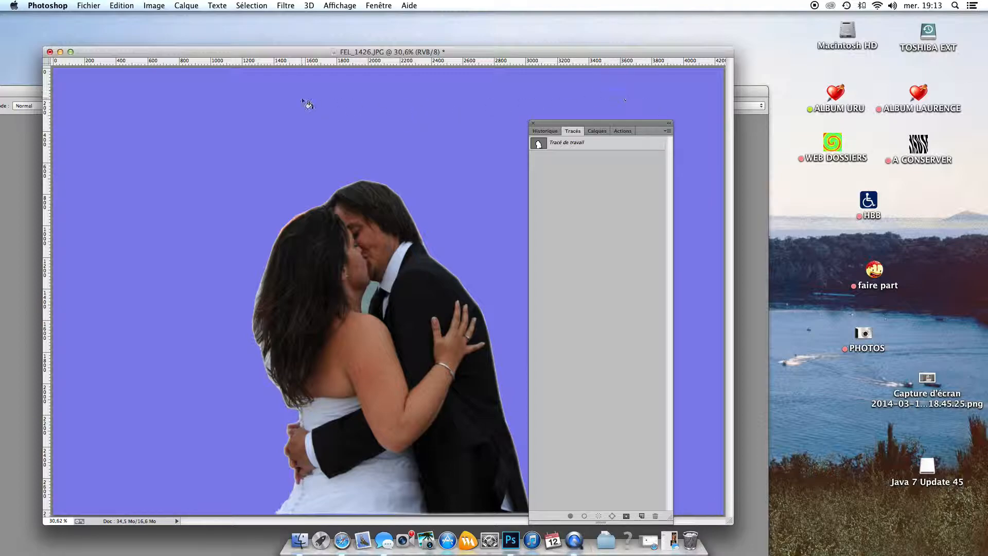
pyautogui.click(61, 52)
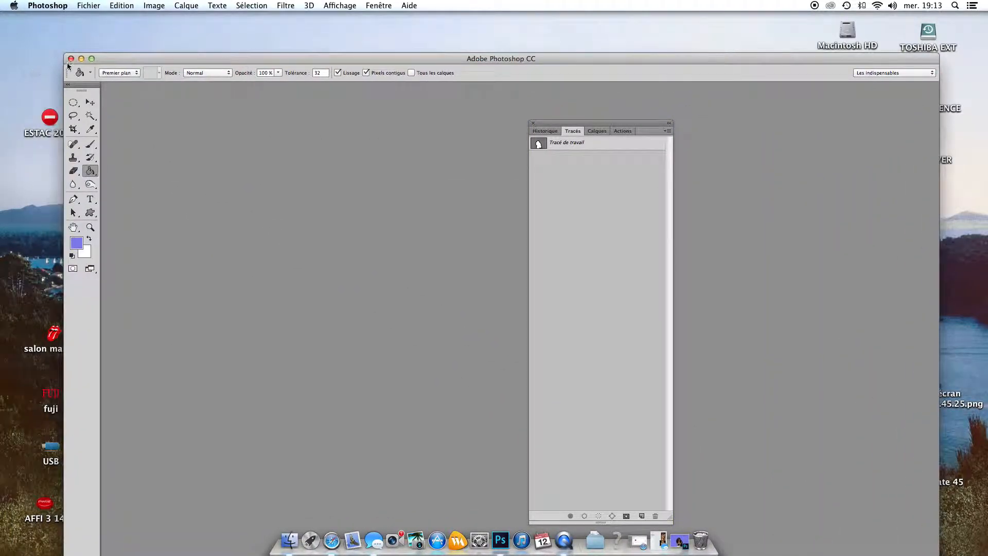
pyautogui.click(82, 59)
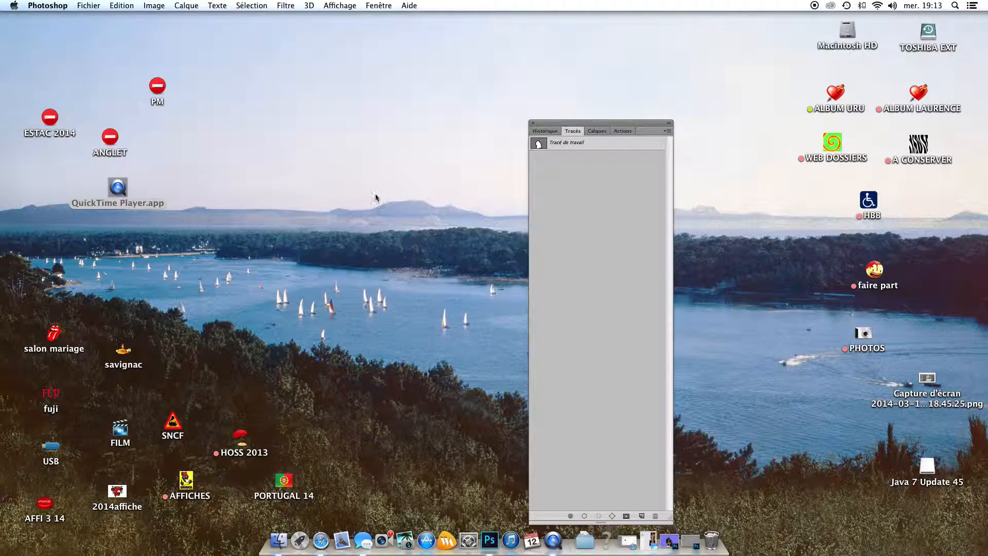
pyautogui.moveTo(541, 129); pyautogui.dragTo(584, 129)
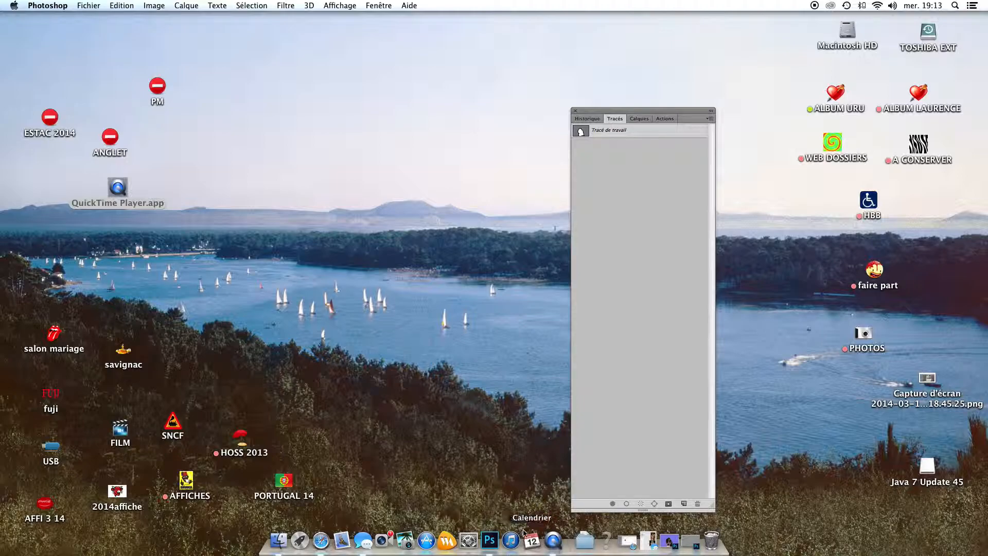
pyautogui.rightClick(553, 541)
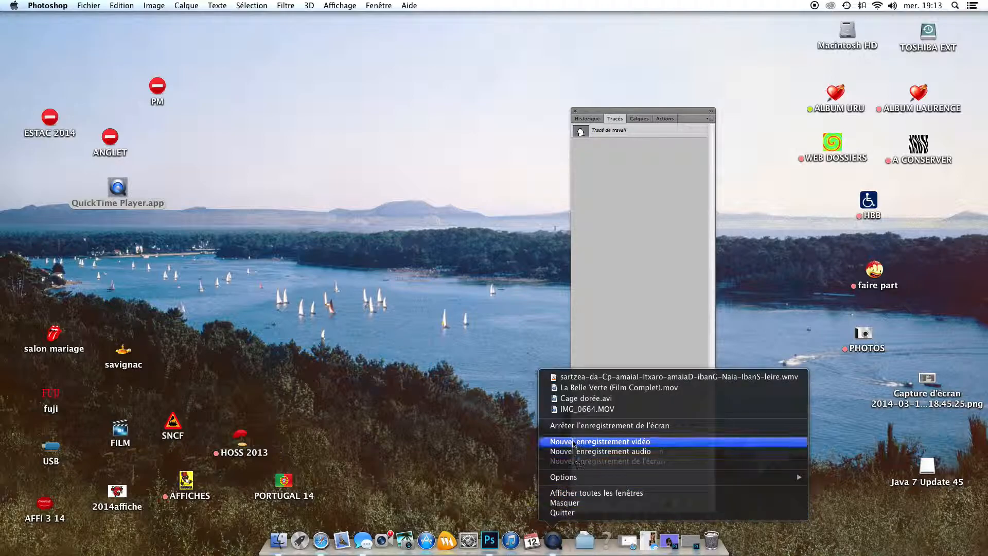